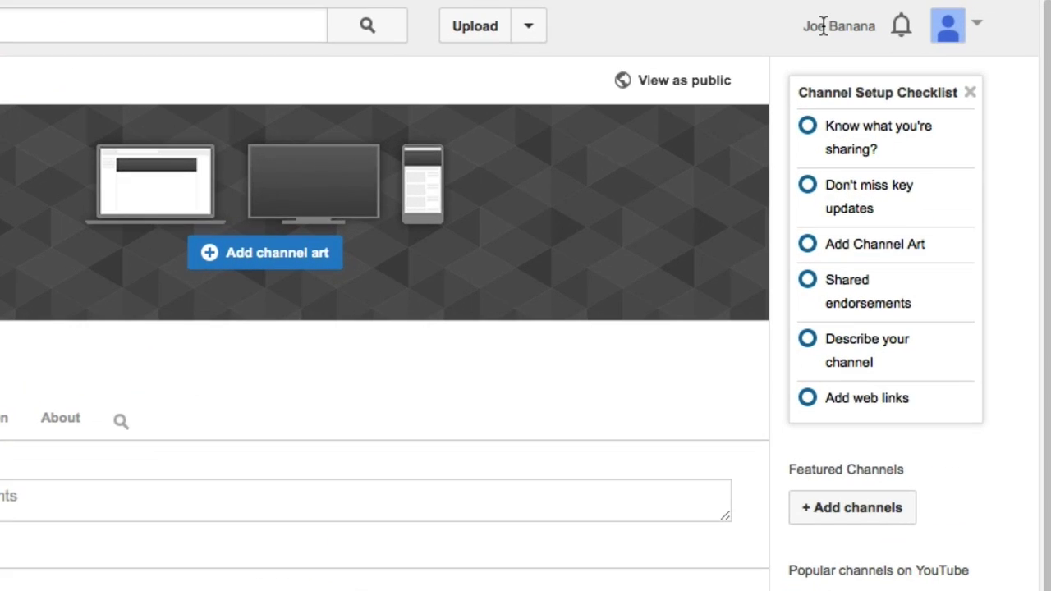
# - Switch the active YouTube identity from the main account to Joes Other Channel
pyautogui.click(920, 20)
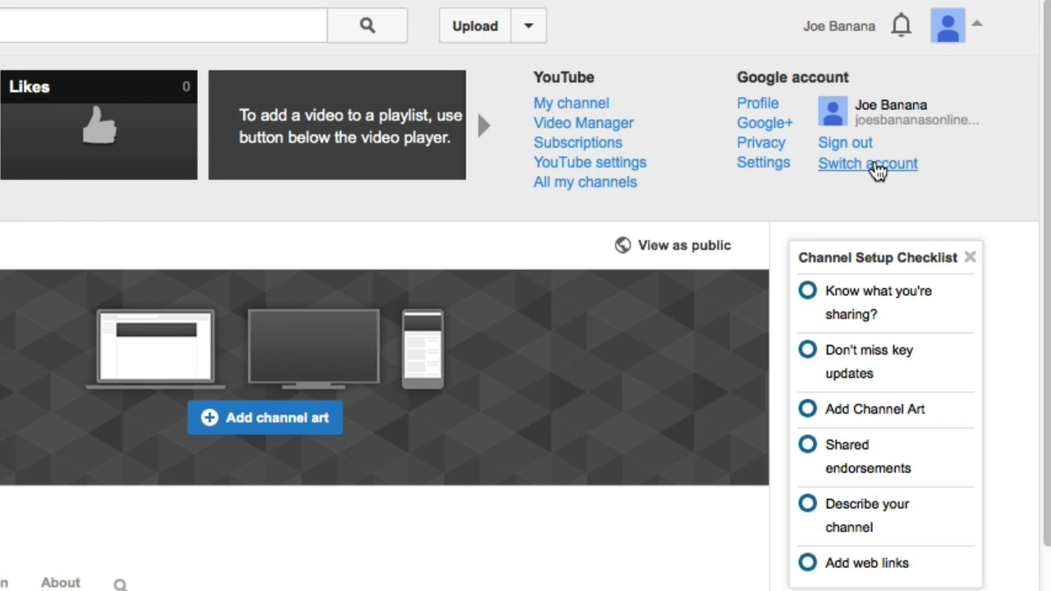
pyautogui.click(878, 170)
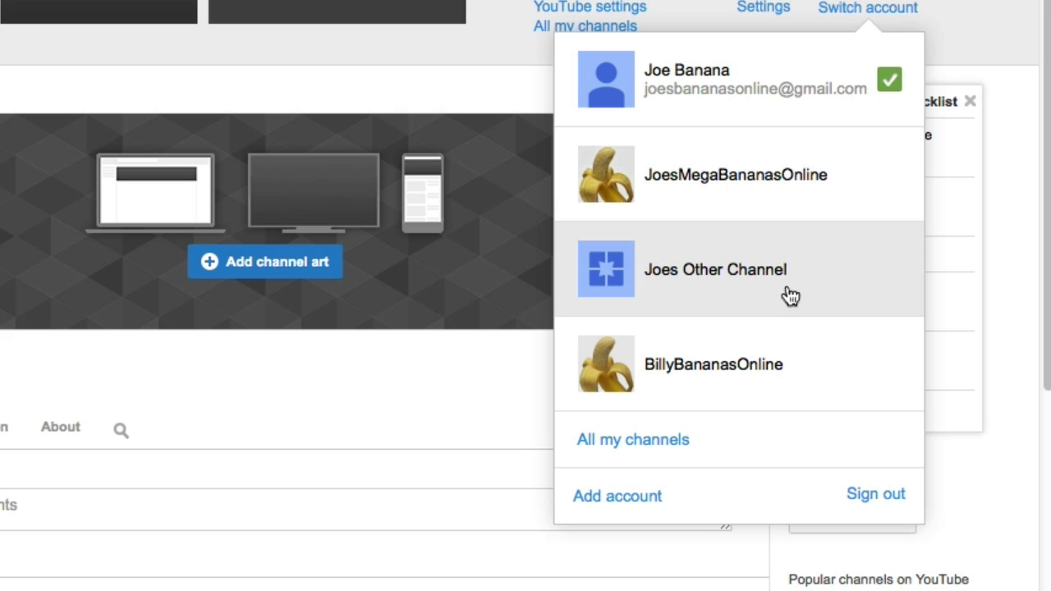
pyautogui.click(705, 270)
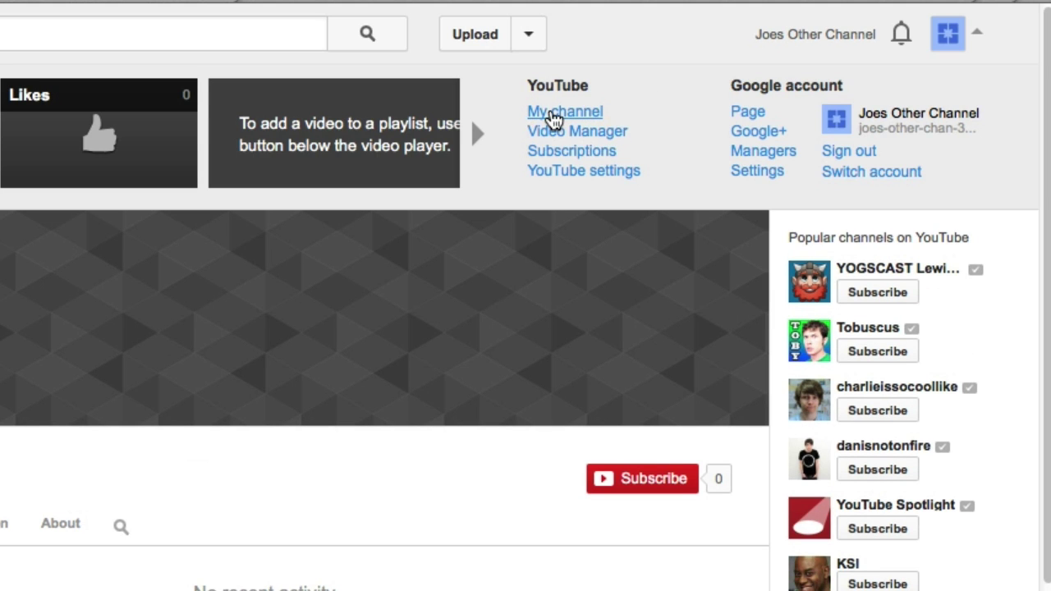
# - Open Joes Other Channel's page, load its Google+ page Settings in a new tab, and return
pyautogui.click(555, 120)
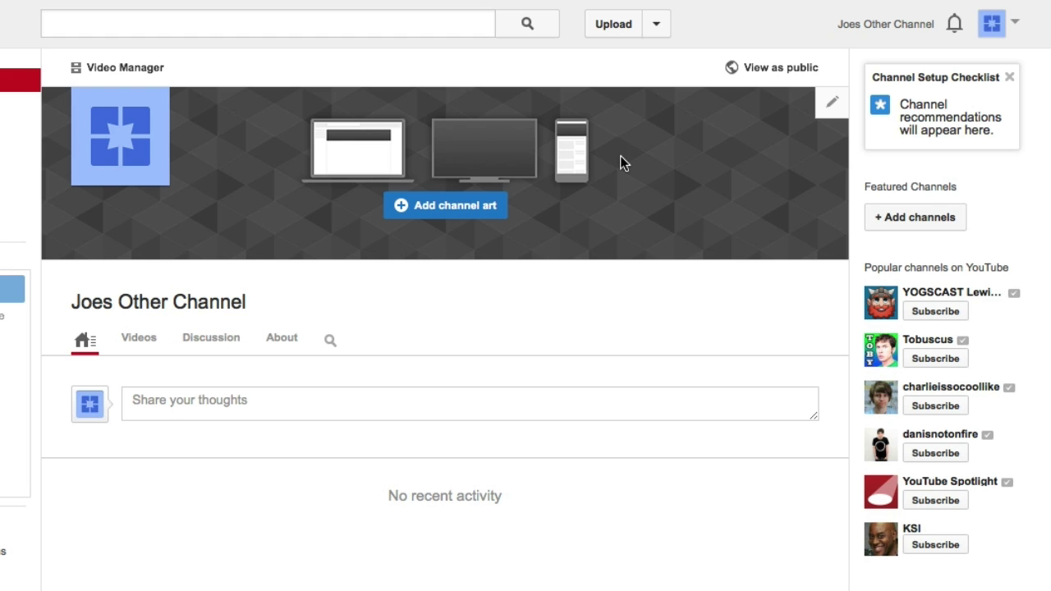
pyautogui.click(860, 23)
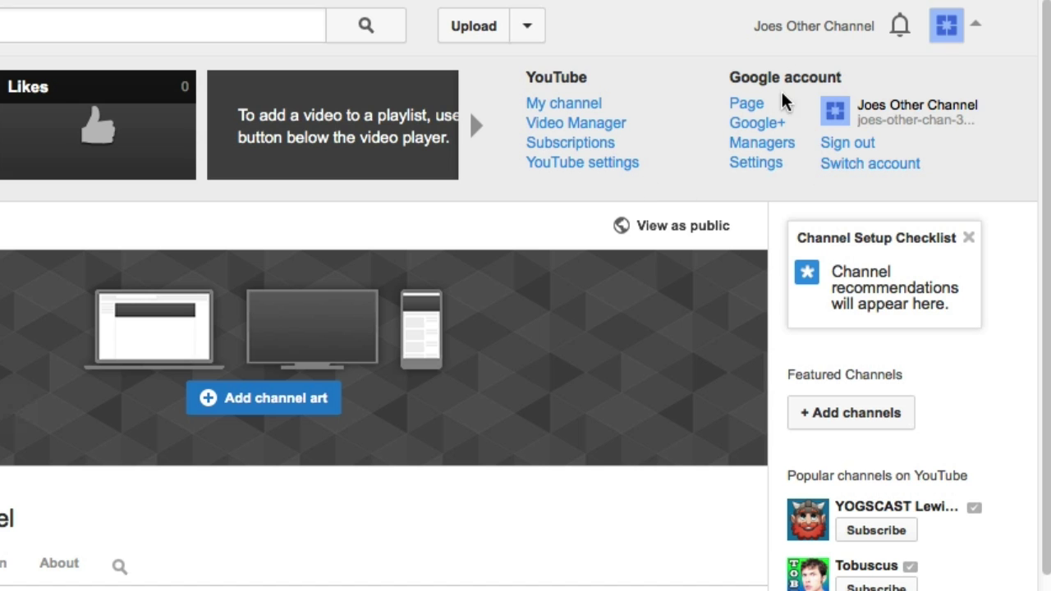
pyautogui.moveTo(731, 77); pyautogui.dragTo(837, 77)
pyautogui.click(833, 82)
pyautogui.rightClick(749, 164)
pyautogui.click(817, 174)
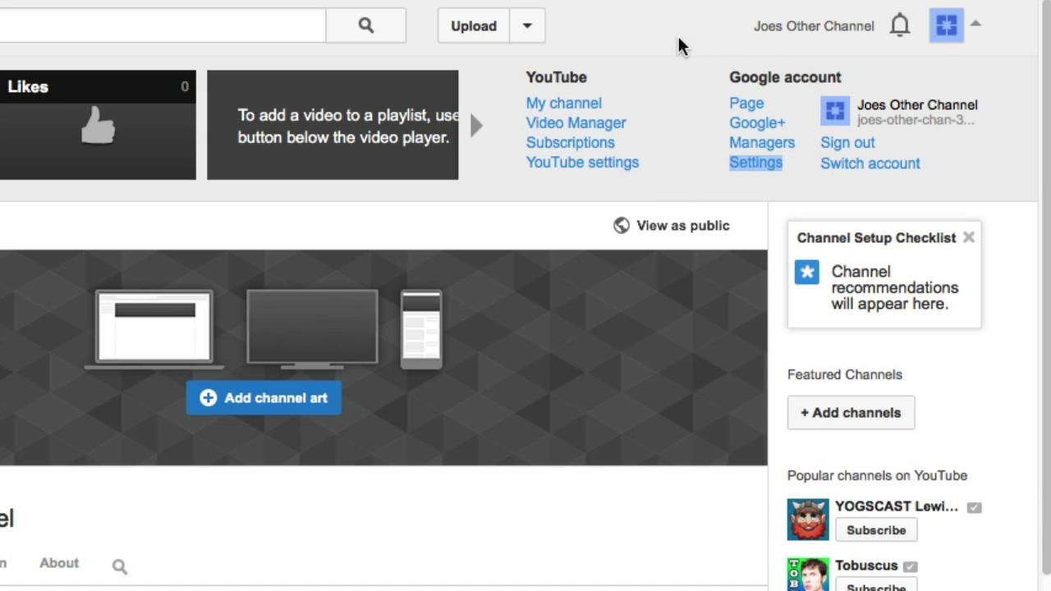
pyautogui.click(555, 1)
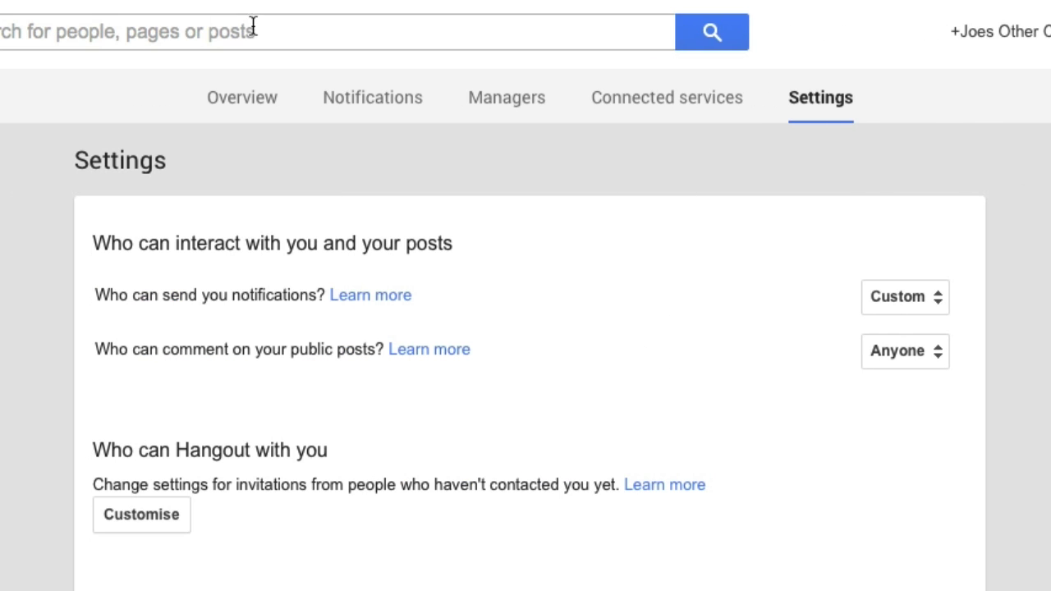
pyautogui.click(227, 3)
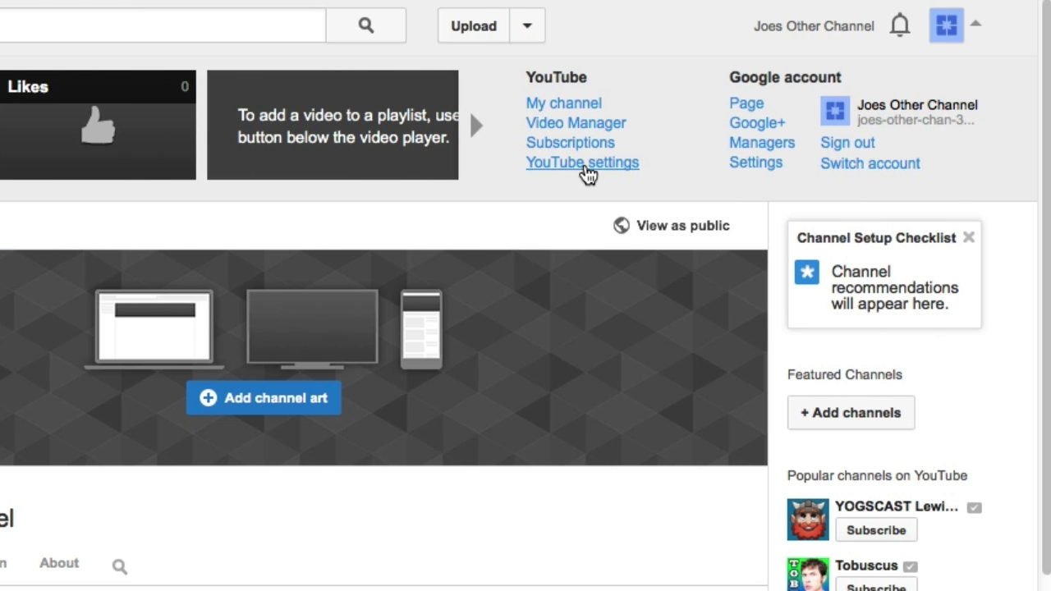
# - Go to Joes Other Channel's YouTube settings, then its Advanced page with the Delete channel section
pyautogui.click(588, 168)
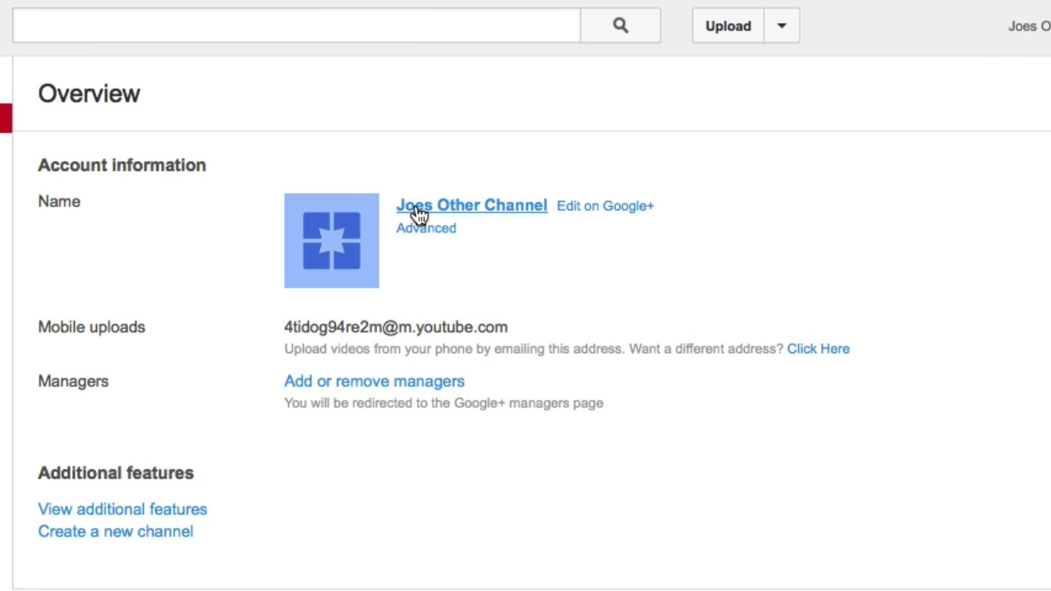
pyautogui.click(425, 232)
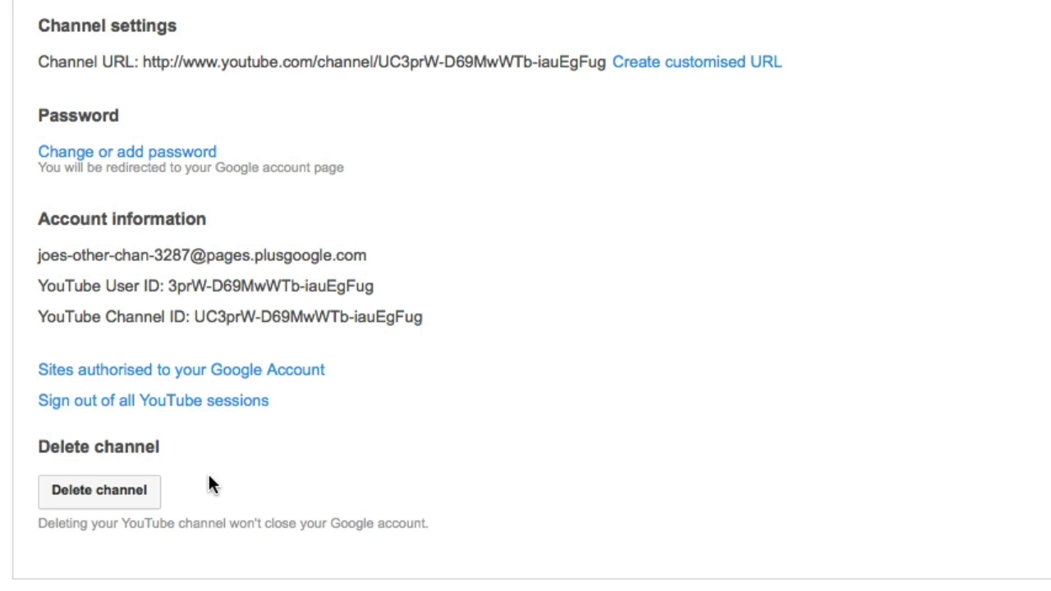
# - Delete channel for Joes Other Channel and confirm its permanent removal
pyautogui.click(102, 492)
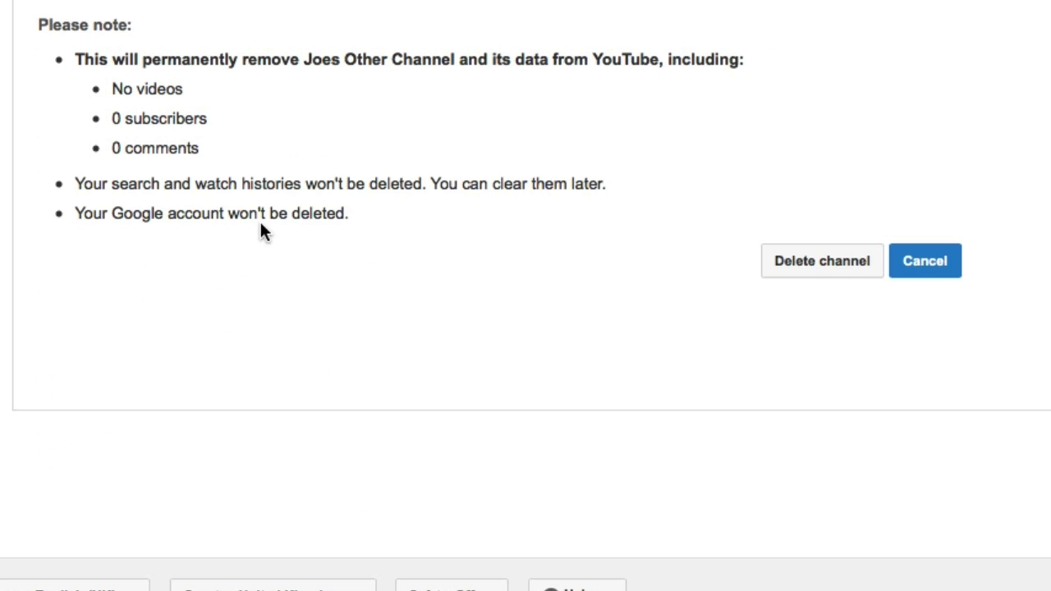
pyautogui.click(804, 265)
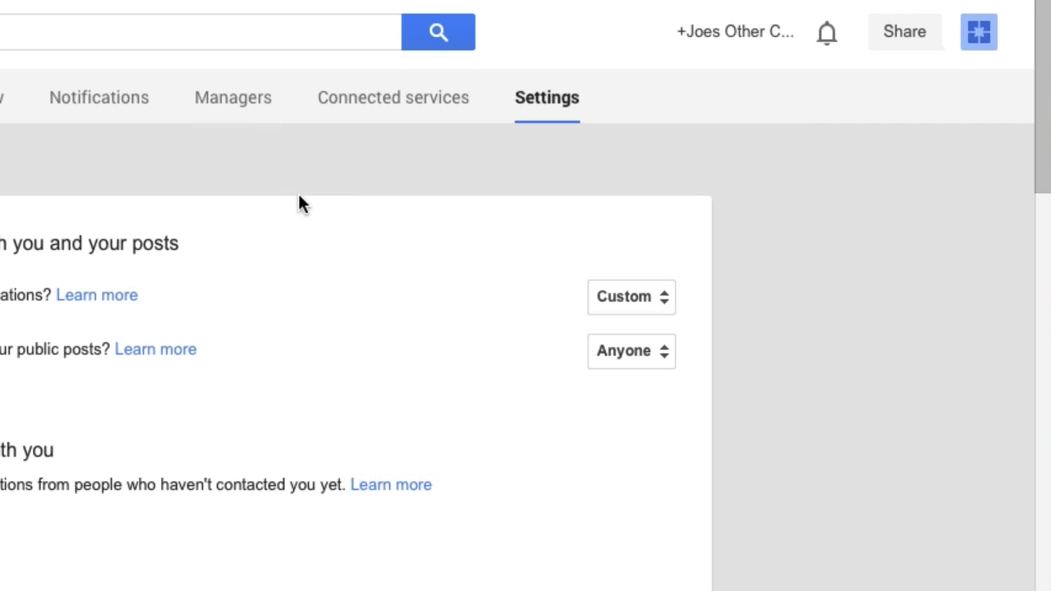
# - Request Delete page in Google+ Settings, dismiss the cannot-delete warning, and retry
pyautogui.scroll(-5, 297, 205)
pyautogui.scroll(5, 295, 212)
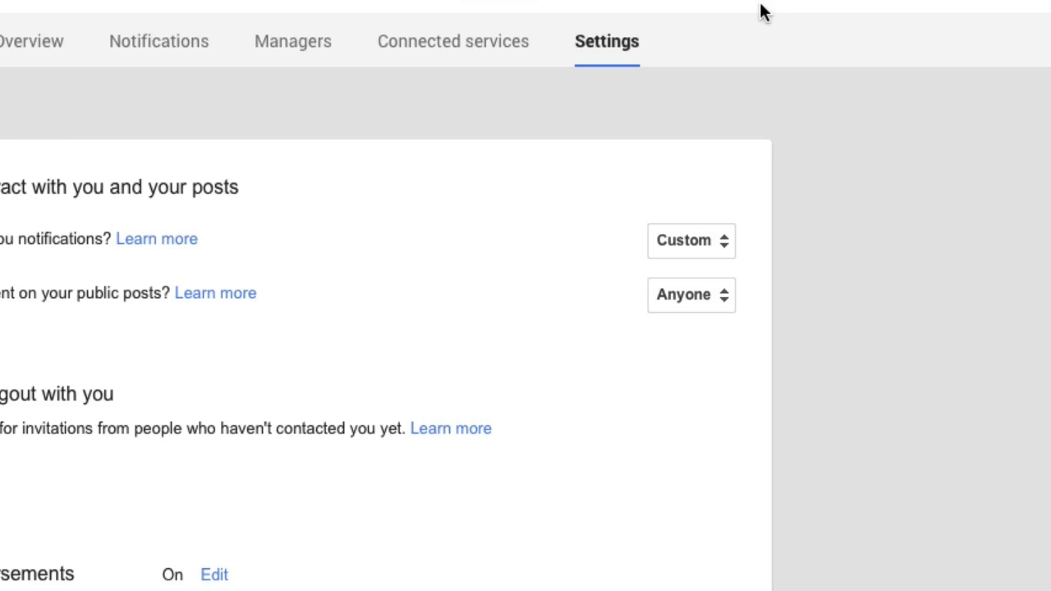
pyautogui.scroll(-20, 700, 62)
pyautogui.scroll(-15, 526, 295)
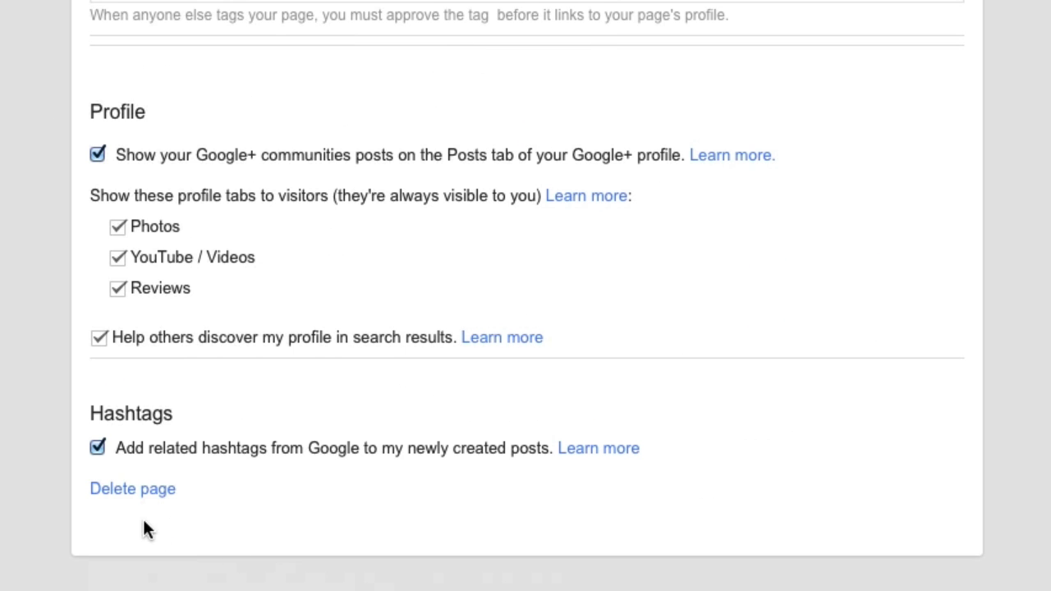
pyautogui.click(133, 491)
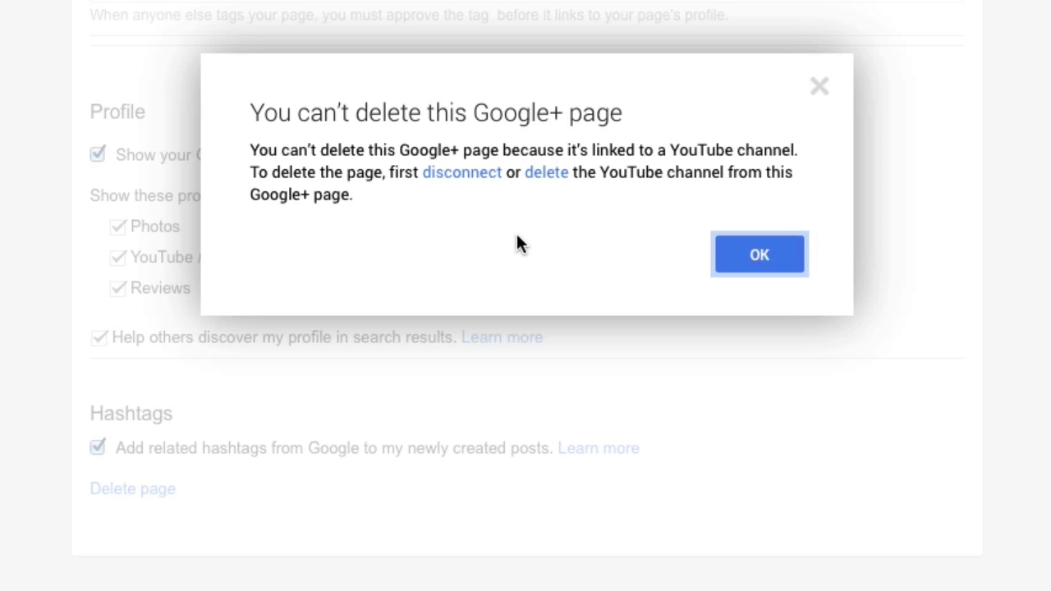
pyautogui.click(821, 87)
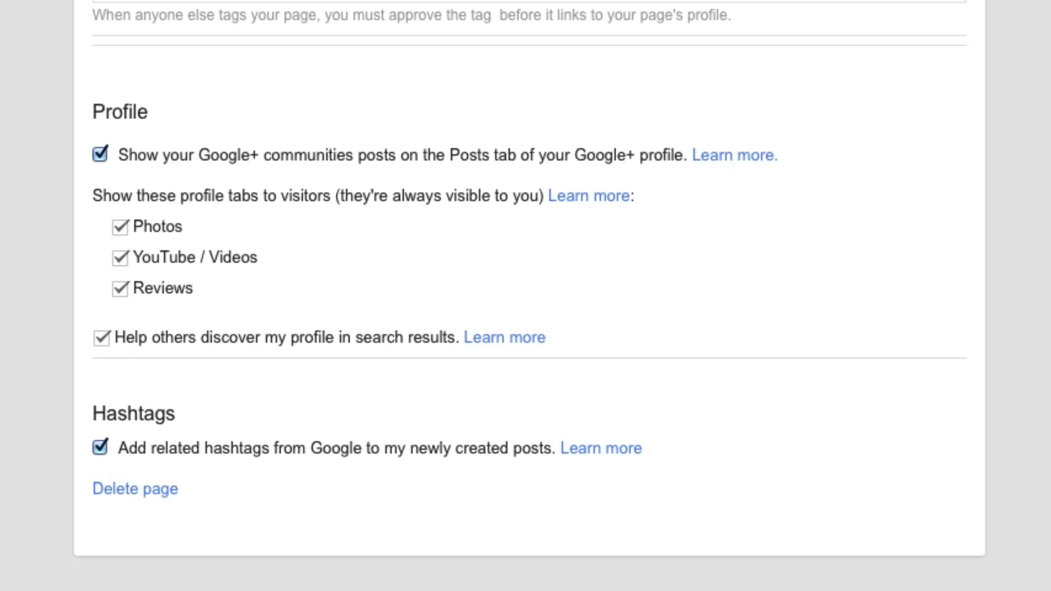
pyautogui.click(139, 491)
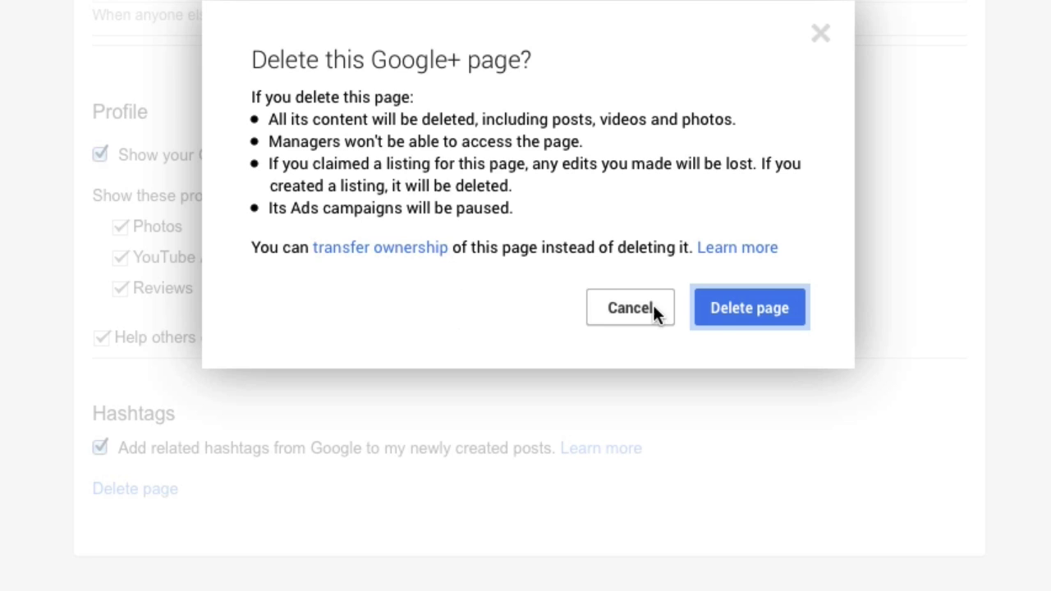
# - Confirm deleting the page, tick the Google Talk, delete-account and pending-charges boxes, then DELETE
pyautogui.click(743, 312)
pyautogui.scroll(3, 115, 262)
pyautogui.click(168, 269)
pyautogui.click(144, 362)
pyautogui.click(144, 403)
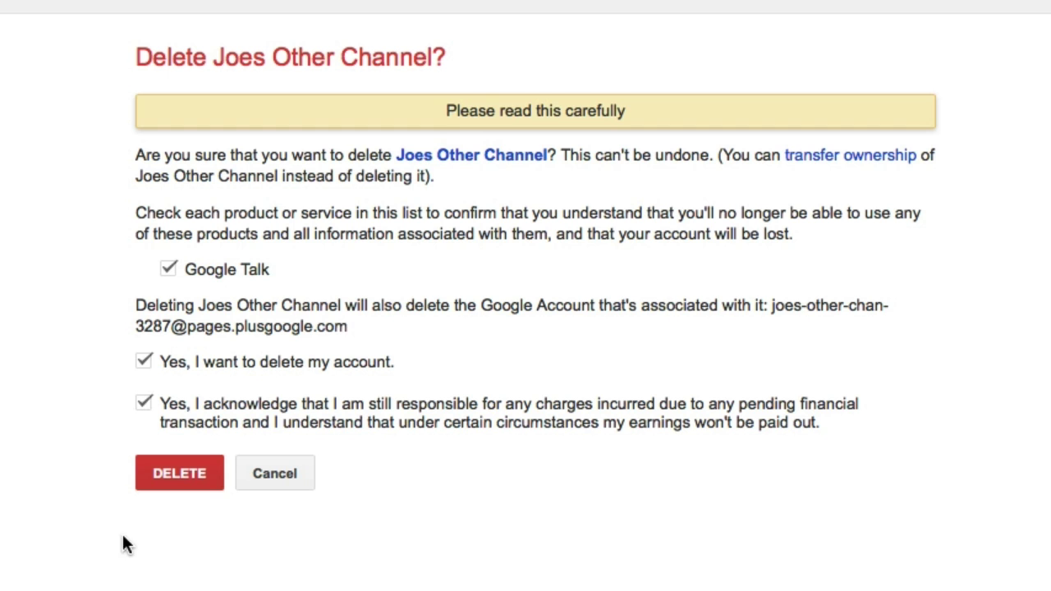
pyautogui.click(180, 472)
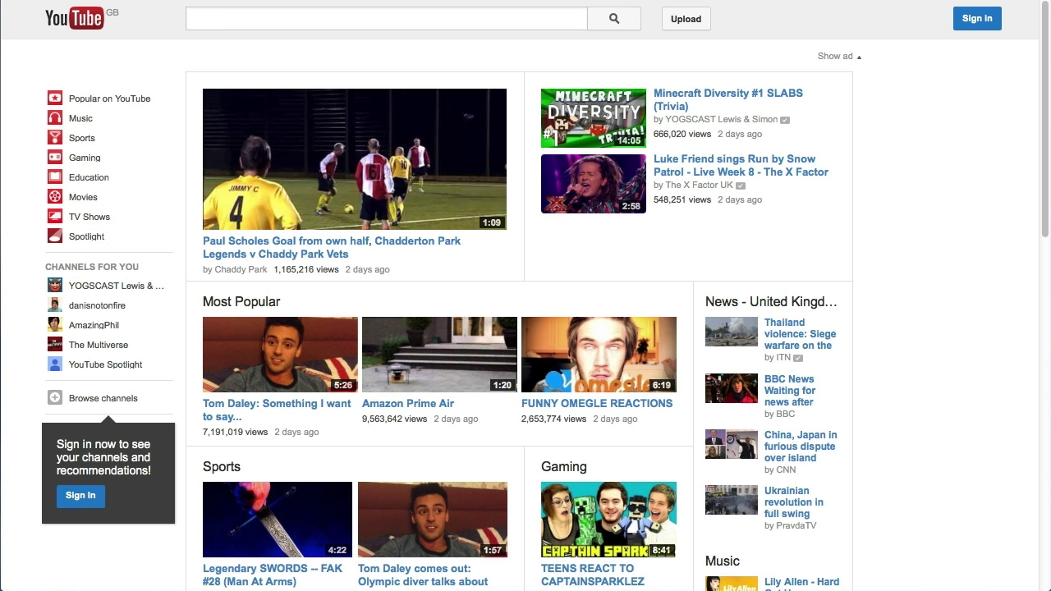
# - Sign back in to YouTube using the main account
pyautogui.click(976, 22)
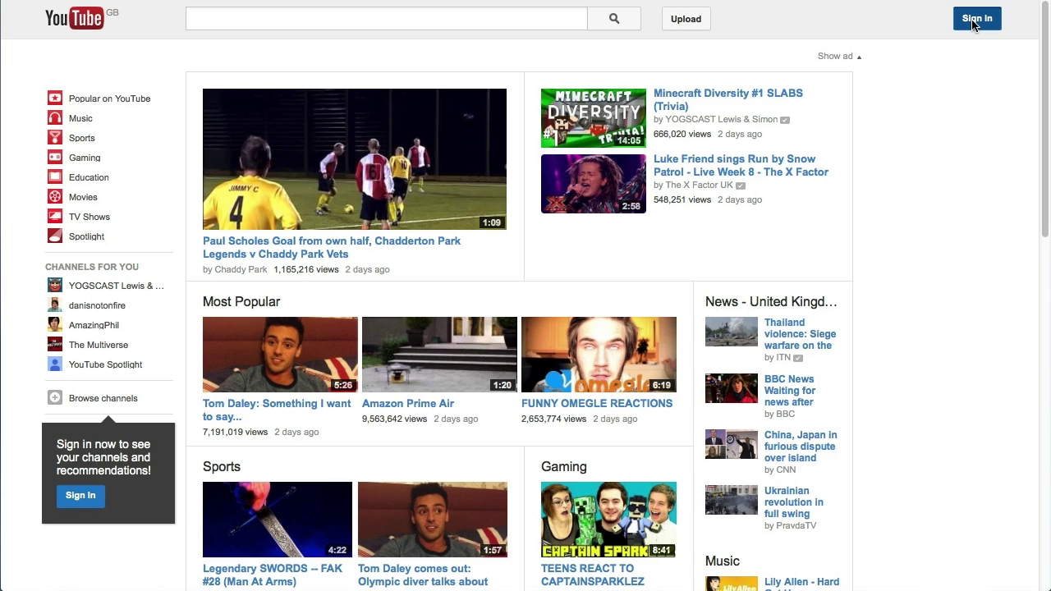
pyautogui.click(402, 353)
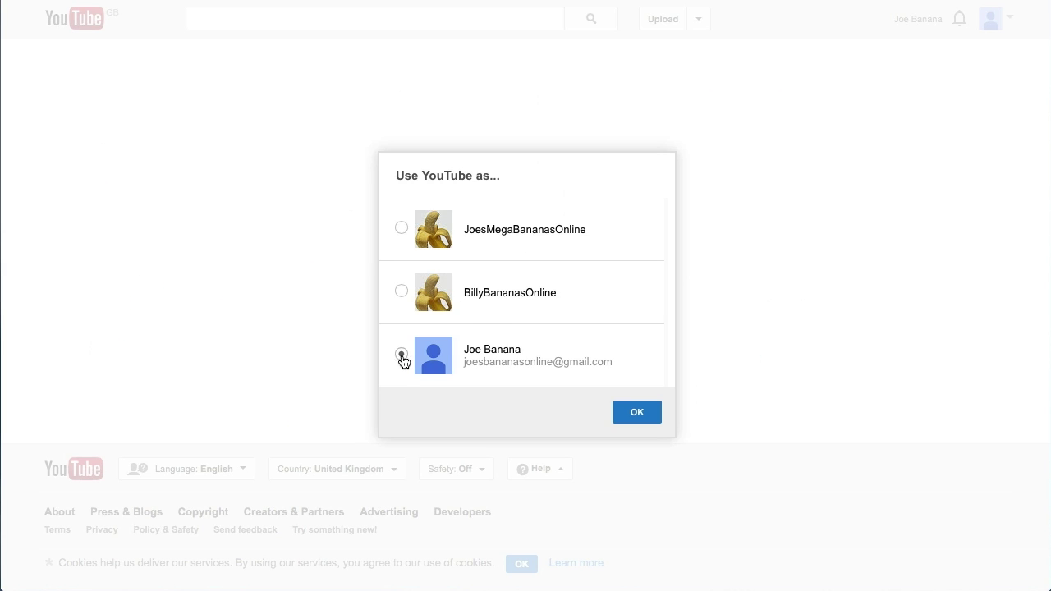
pyautogui.click(632, 410)
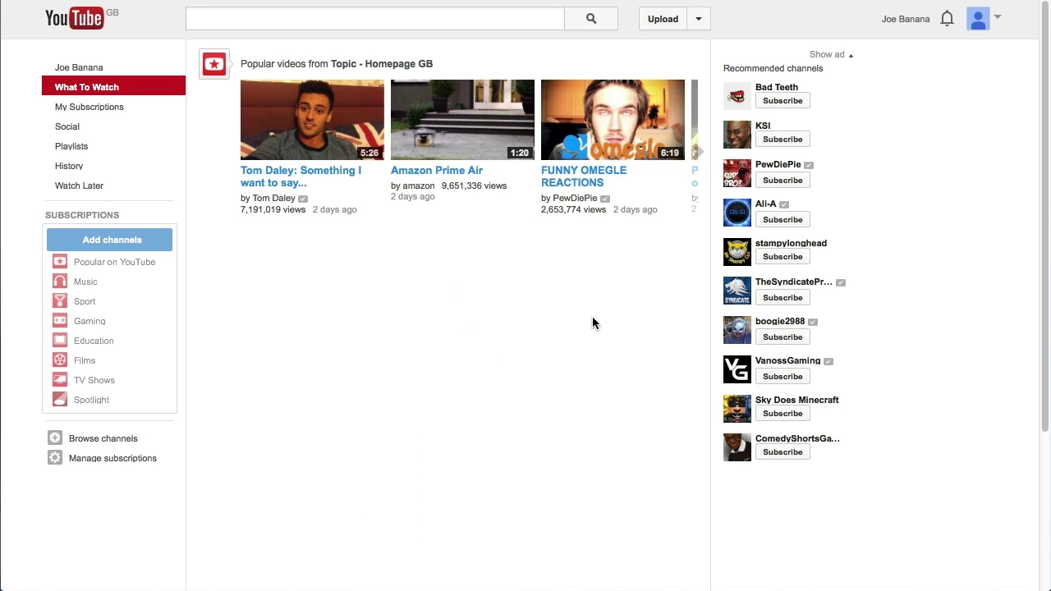
# - Show the account switcher, now listing only the two remaining channels
pyautogui.click(697, 153)
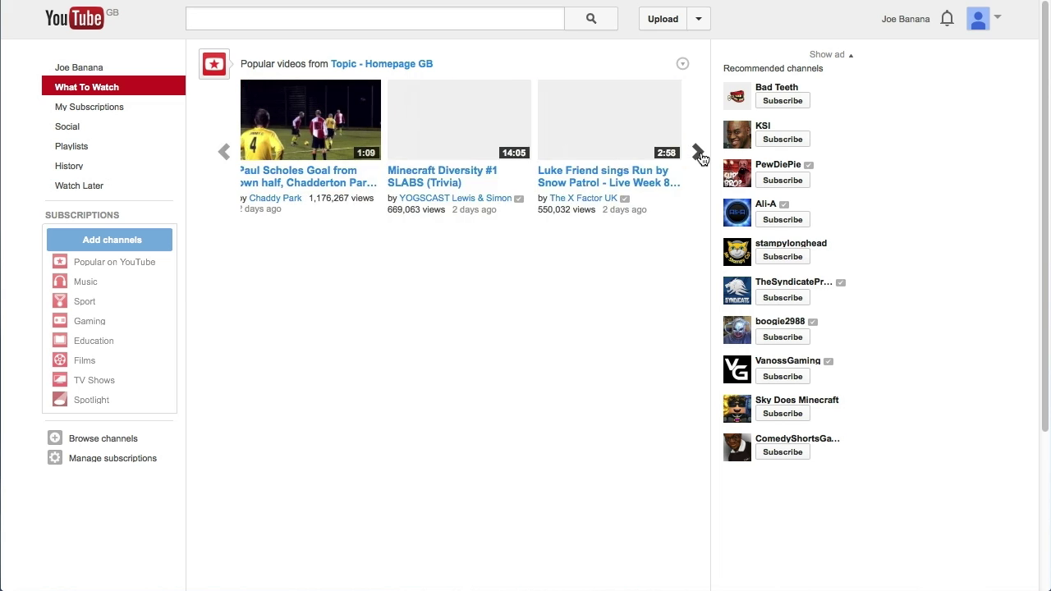
pyautogui.click(901, 17)
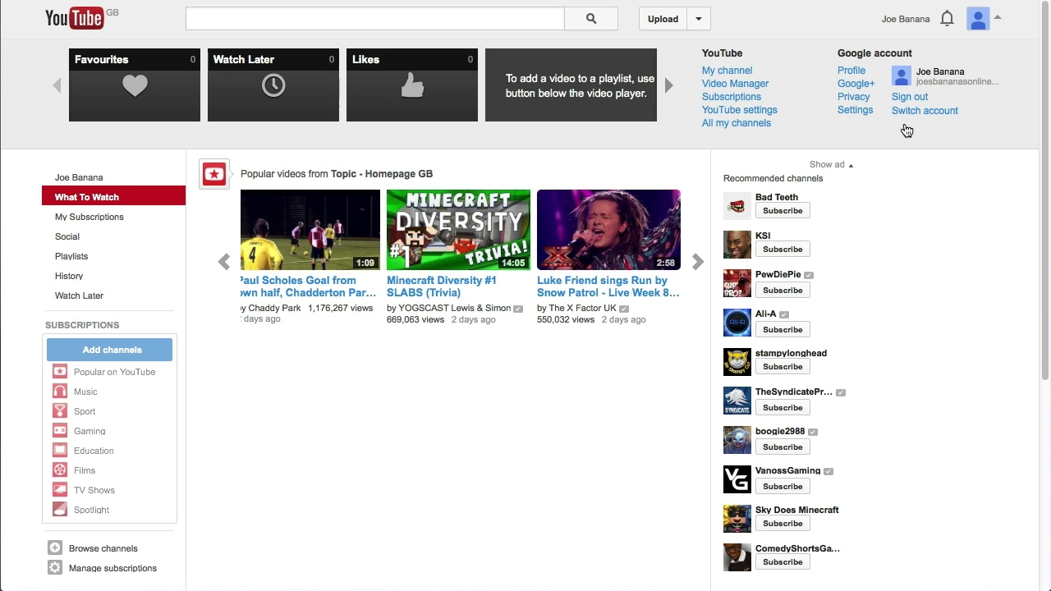
pyautogui.click(917, 112)
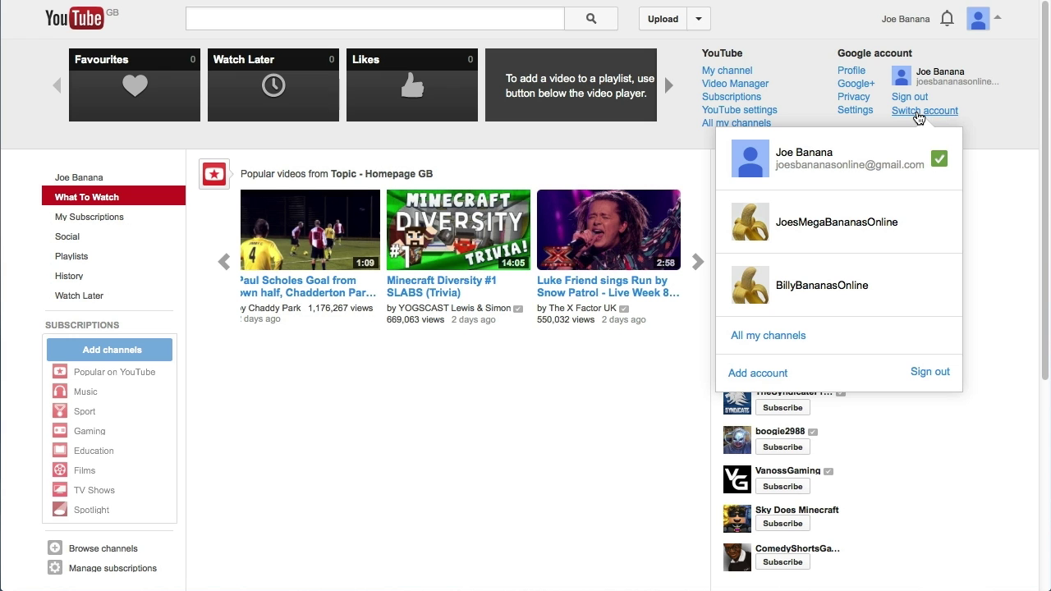